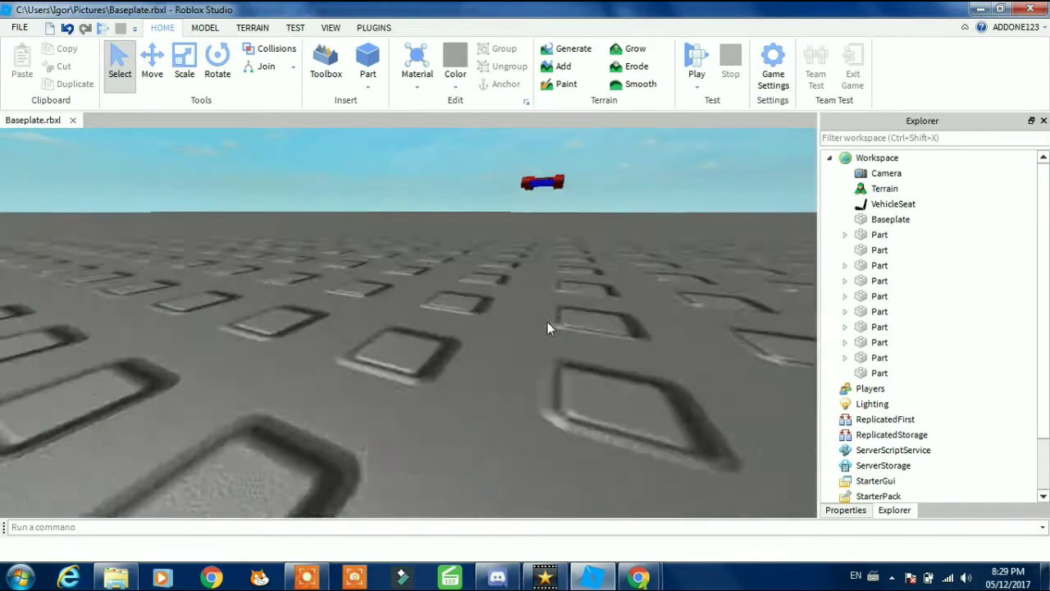
scroll(547, 322, "down", 5)
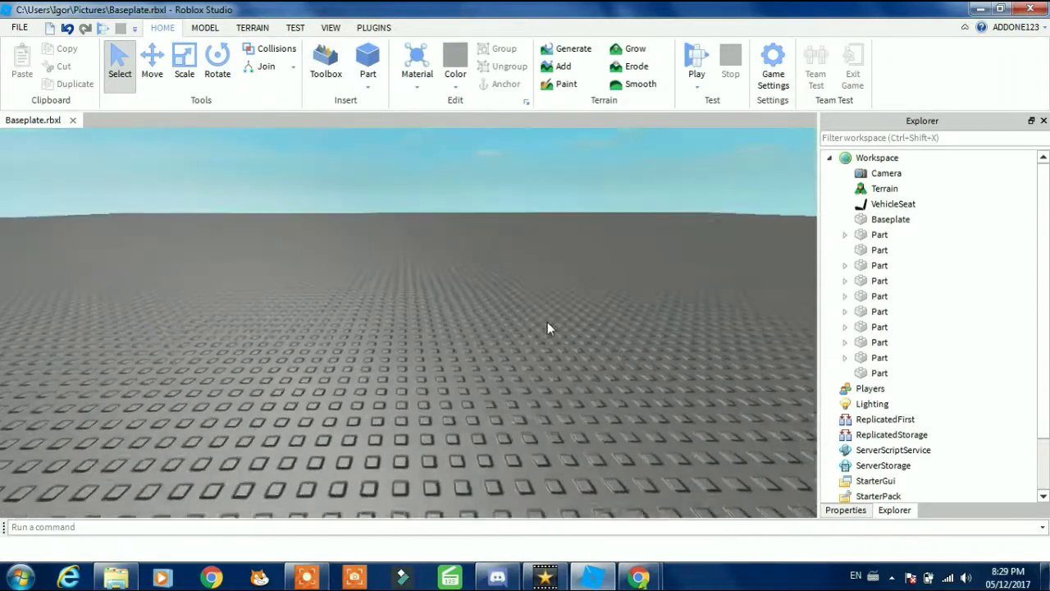
scroll(498, 291, "up", 3)
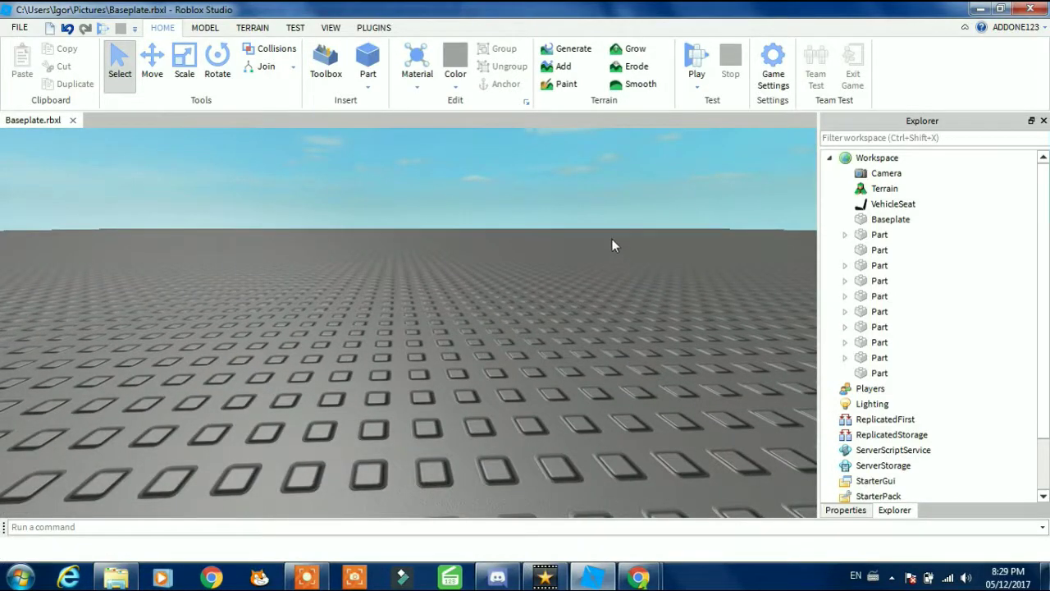
right_click_drag(555, 251, 556, 251)
scroll(525, 329, "up", 2)
scroll(528, 329, "down", 3)
scroll(527, 328, "up", 6)
scroll(527, 328, "down", 5)
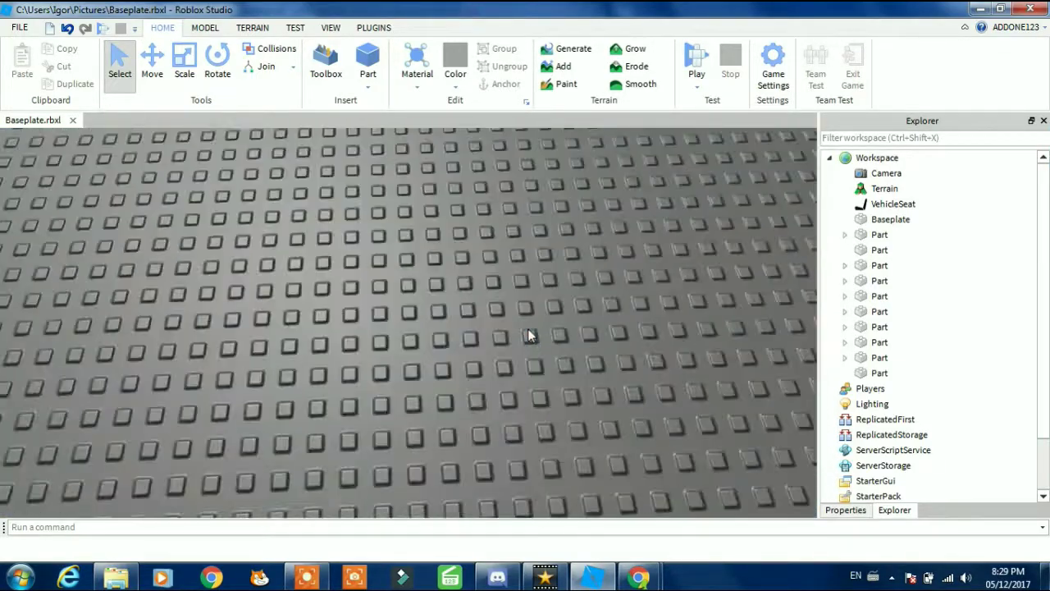
scroll(528, 334, "up", 5)
Insert a new block part on the baseplate.
right_click(527, 332)
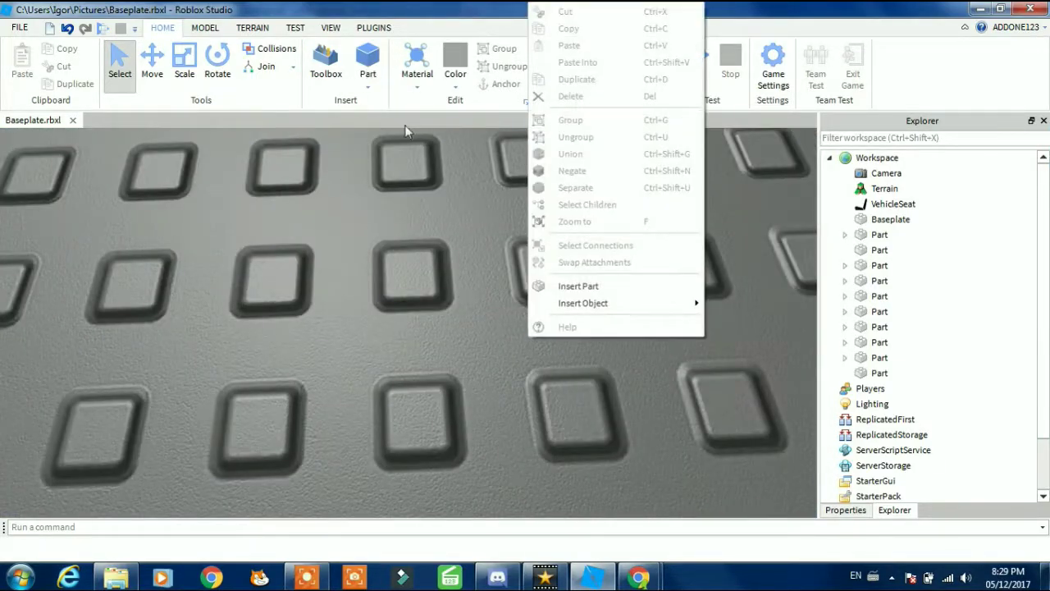
scroll(392, 164, "down", 6)
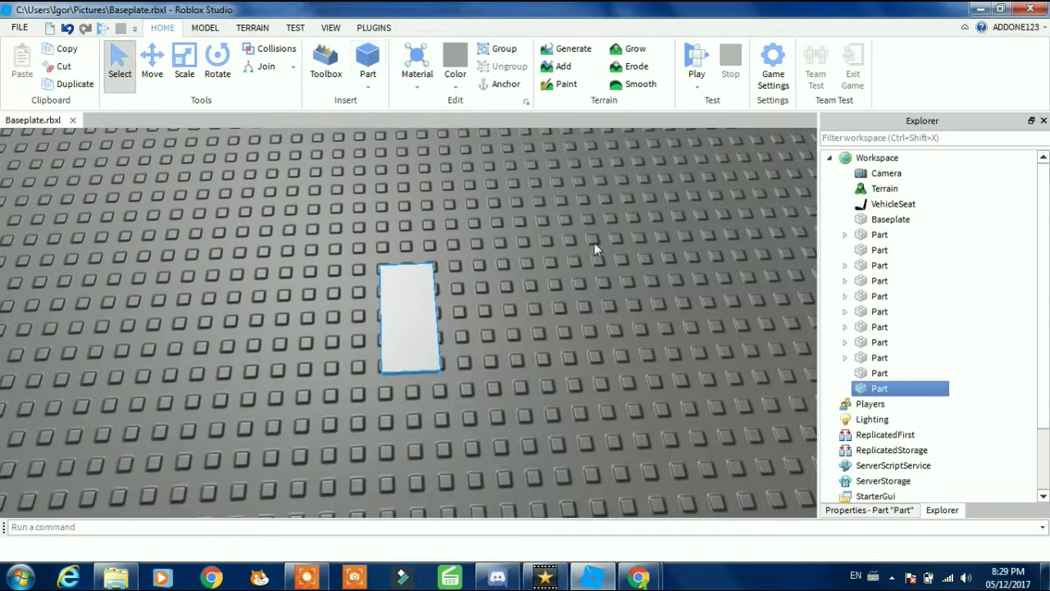
right_click_drag(594, 244, 570, 241)
Anchor the new part and scale it down to a small square block.
left_click_drag(422, 376, 420, 309)
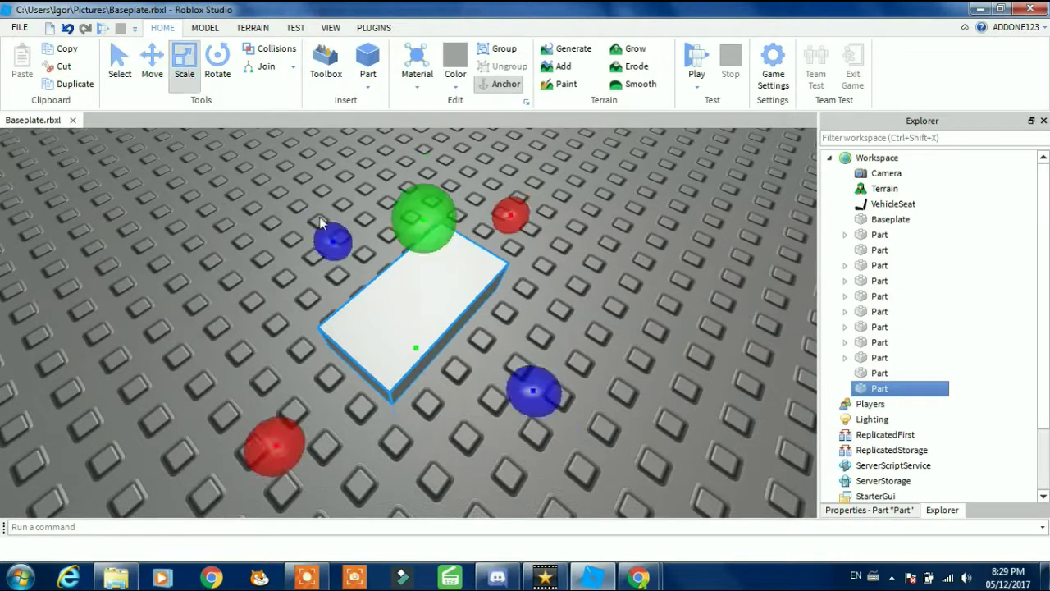
left_click_drag(309, 441, 330, 388)
left_click_drag(371, 349, 374, 345)
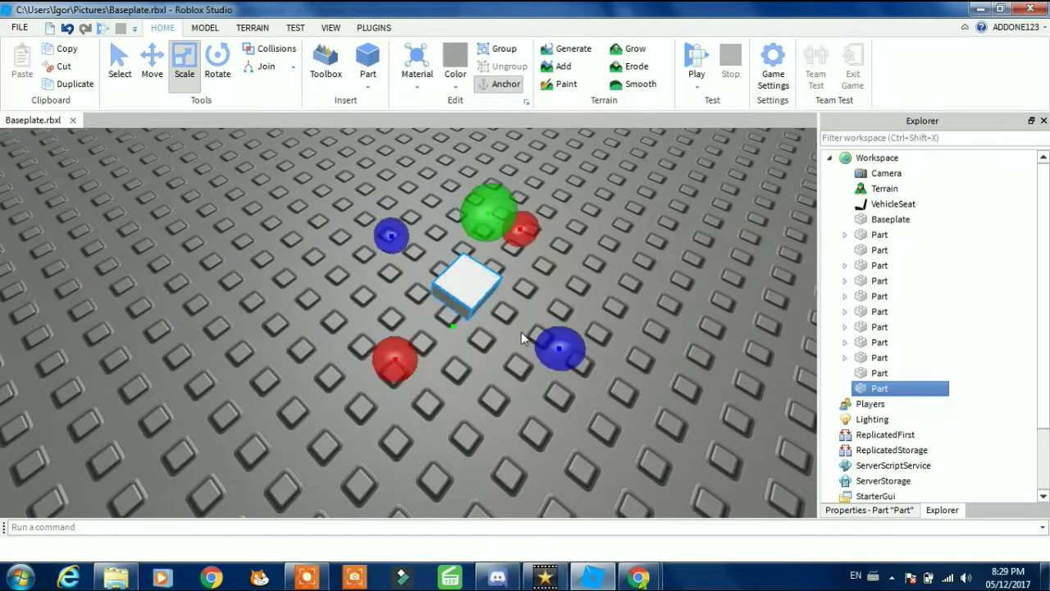
Duplicate the small anchored block and raise the copy high above the original.
right_click_drag(551, 311, 552, 311)
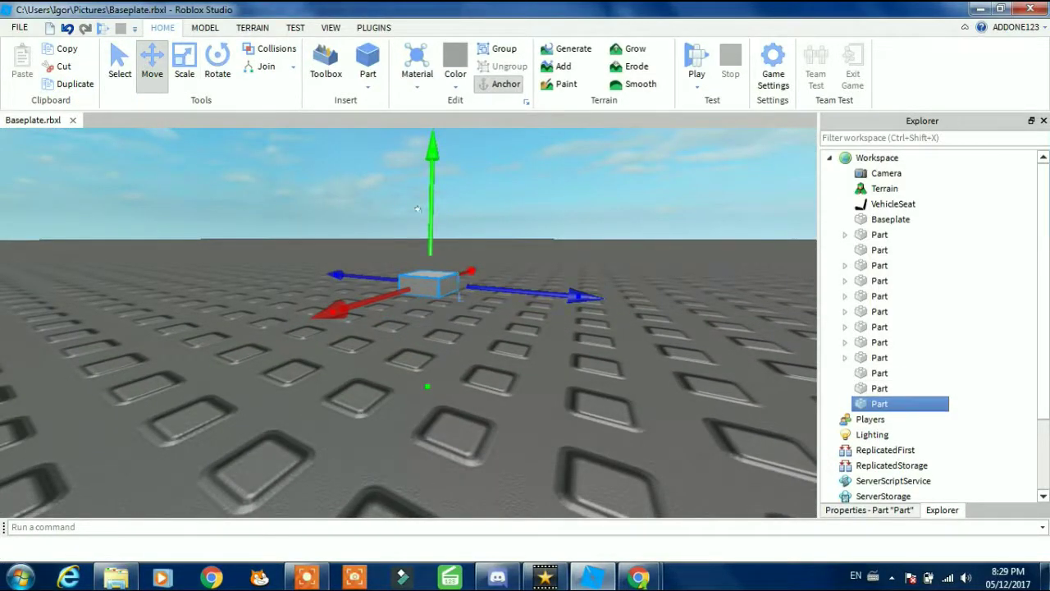
right_click_drag(556, 300, 556, 300)
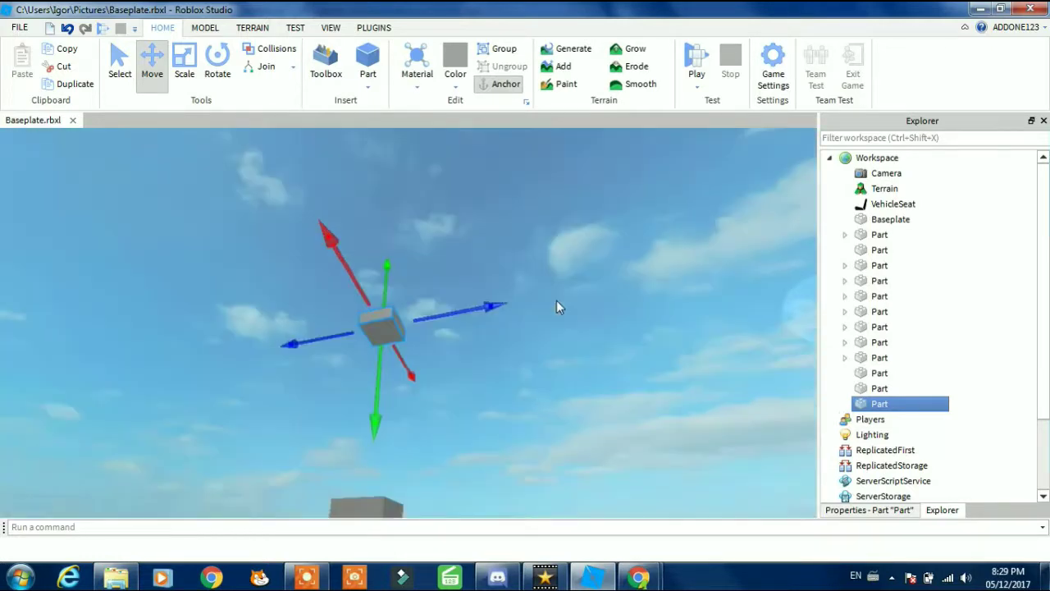
left_click_drag(362, 412, 378, 308)
right_click_drag(465, 339, 494, 308)
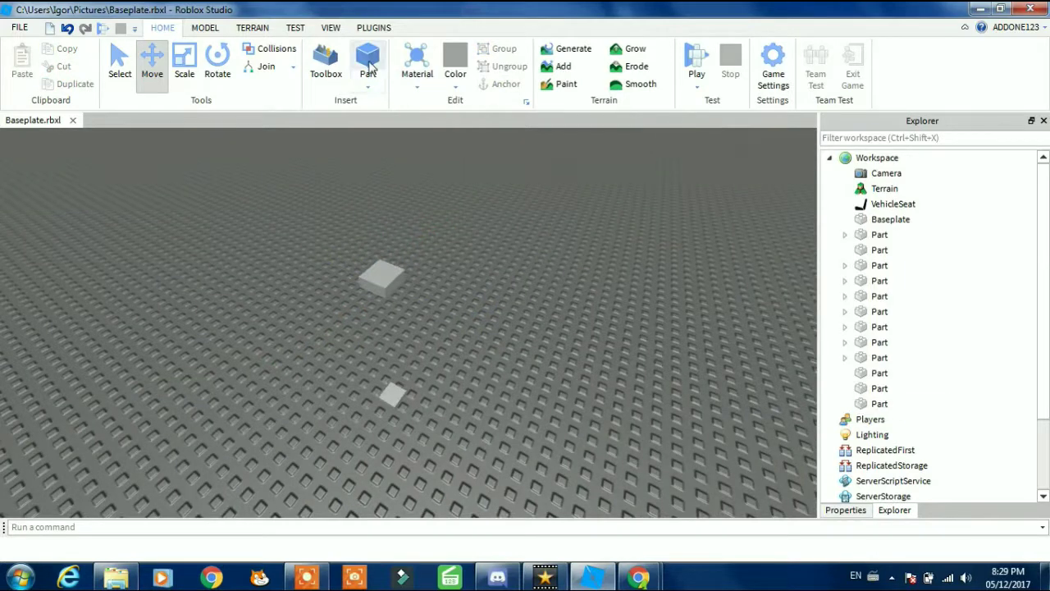
Apply Hinge surfaces to the facing sides of the lower and upper small blocks.
left_click(207, 29)
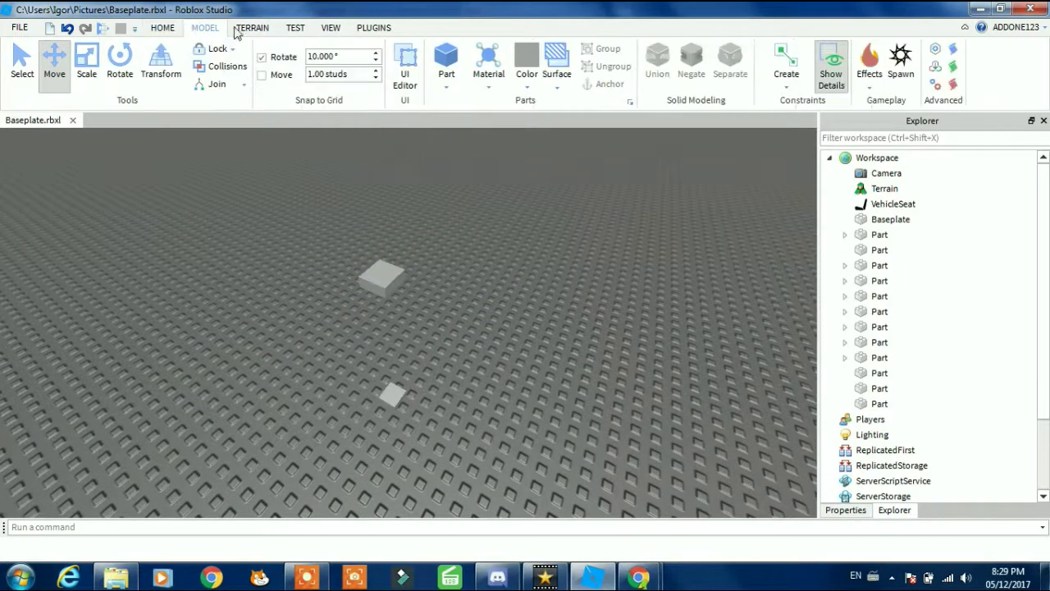
left_click(555, 90)
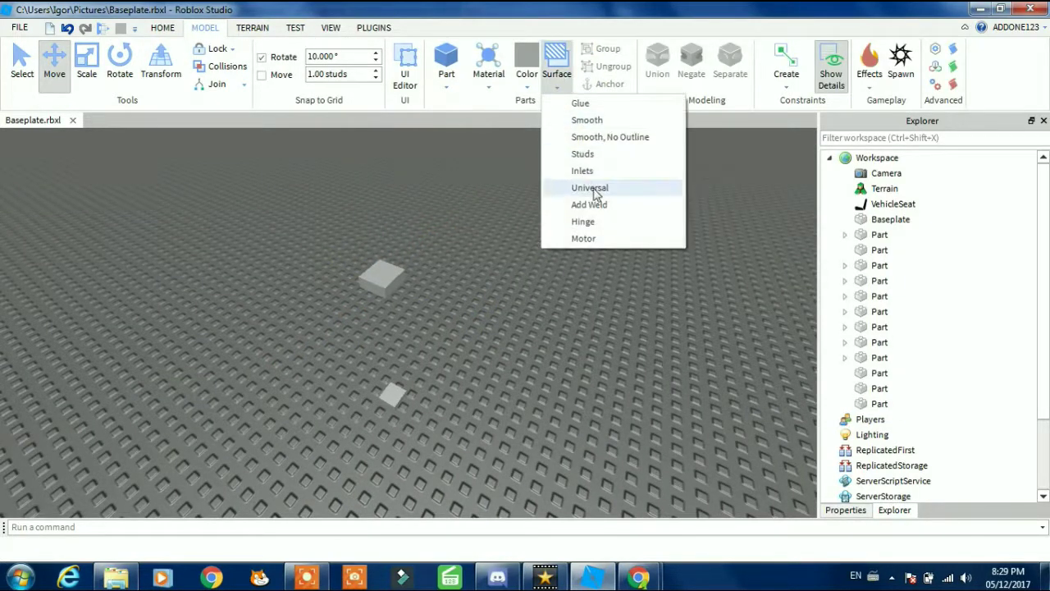
left_click(598, 221)
right_click_drag(598, 222, 531, 228)
right_click_drag(435, 237, 462, 281)
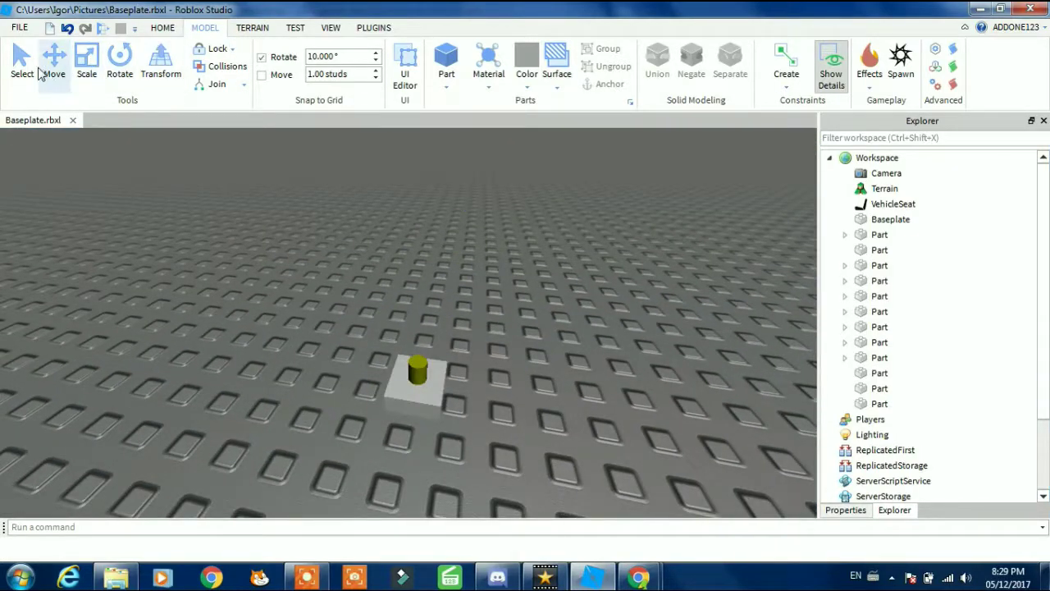
Insert another part and position it over the lower hinged block.
left_click(162, 28)
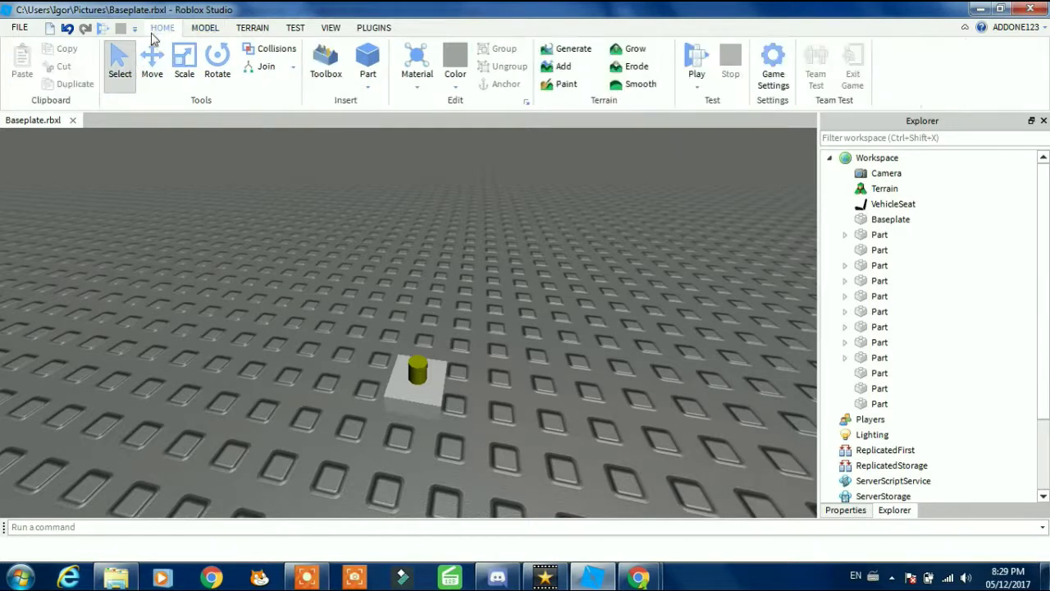
left_click(364, 55)
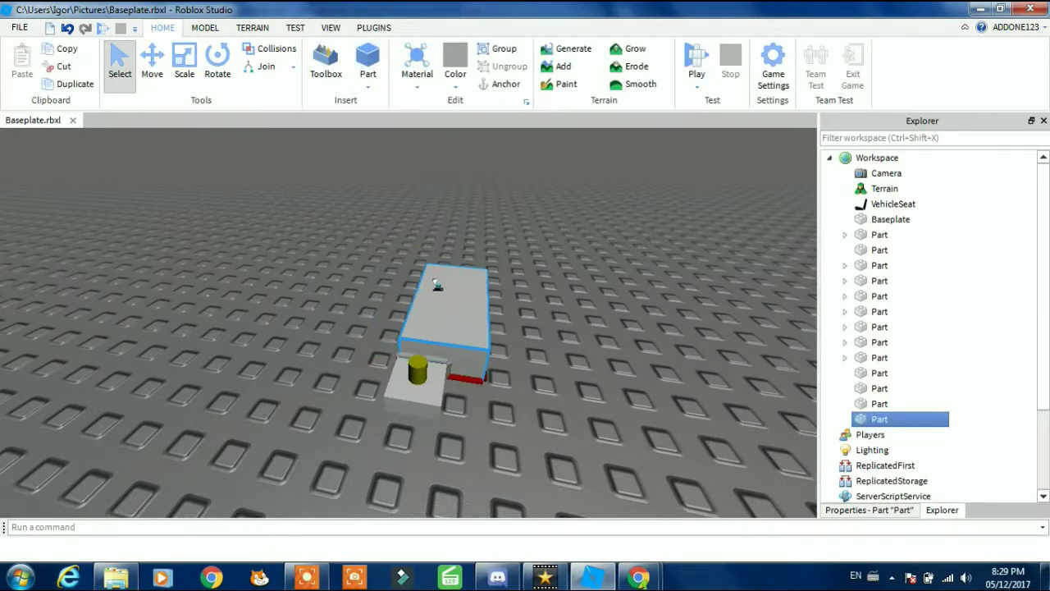
left_click_drag(437, 284, 416, 301)
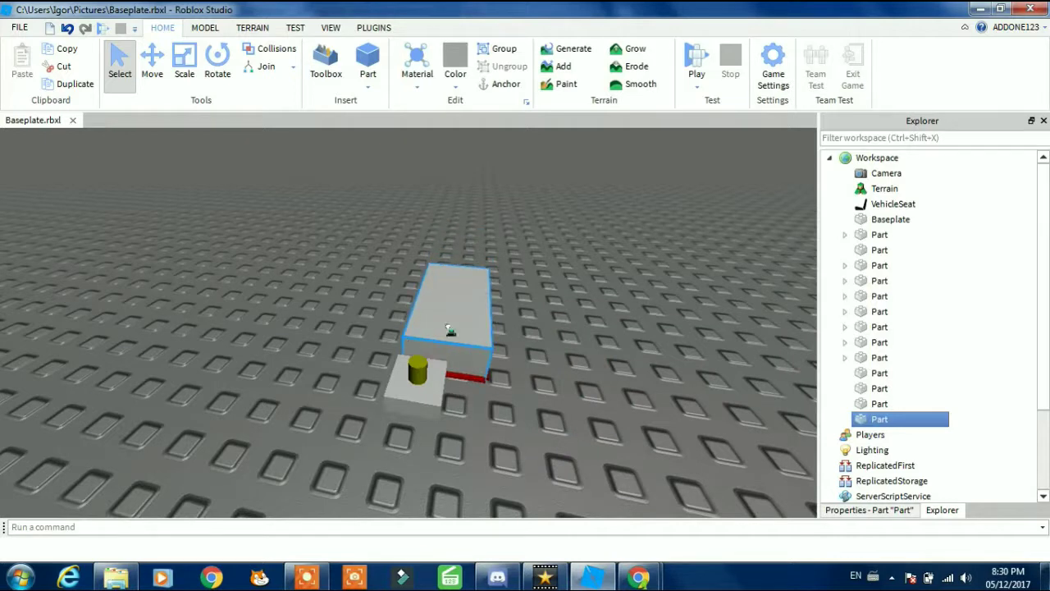
left_click_drag(477, 328, 341, 229)
left_click_drag(474, 359, 432, 343)
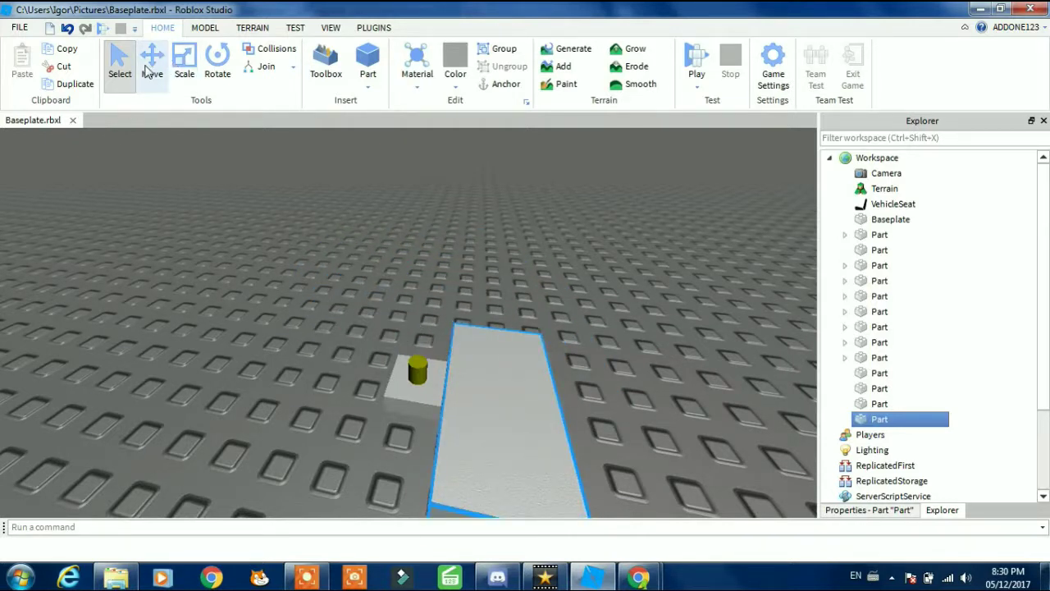
left_click_drag(529, 265, 470, 303)
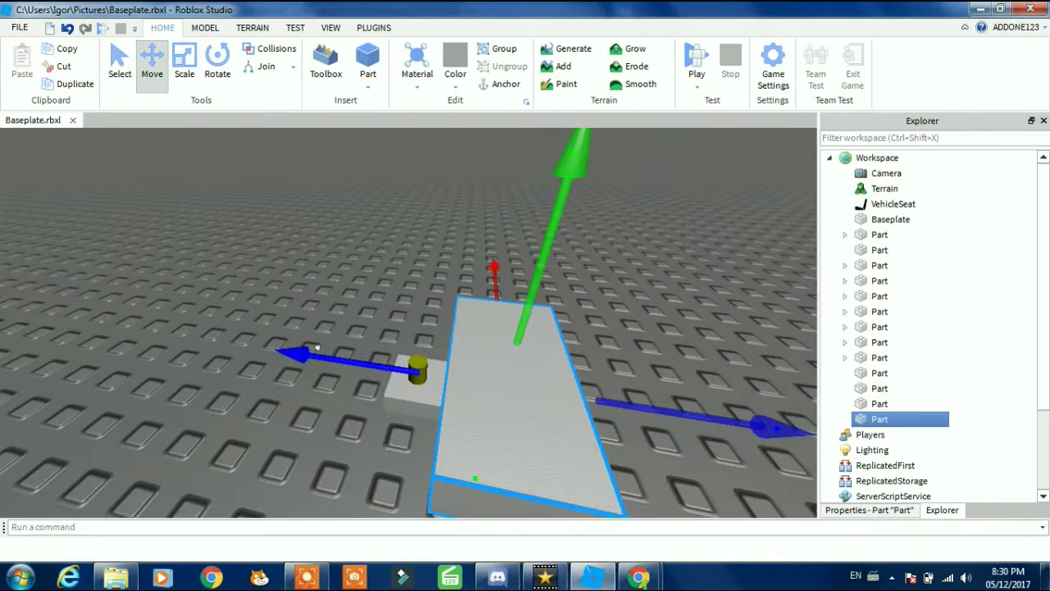
left_click_drag(317, 347, 244, 345)
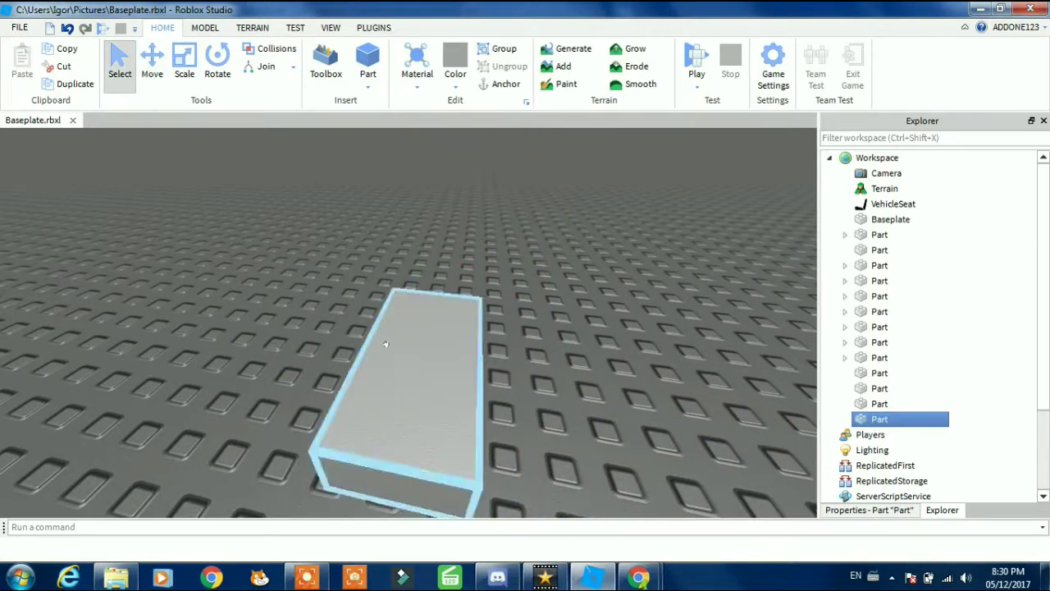
left_click_drag(385, 343, 410, 316)
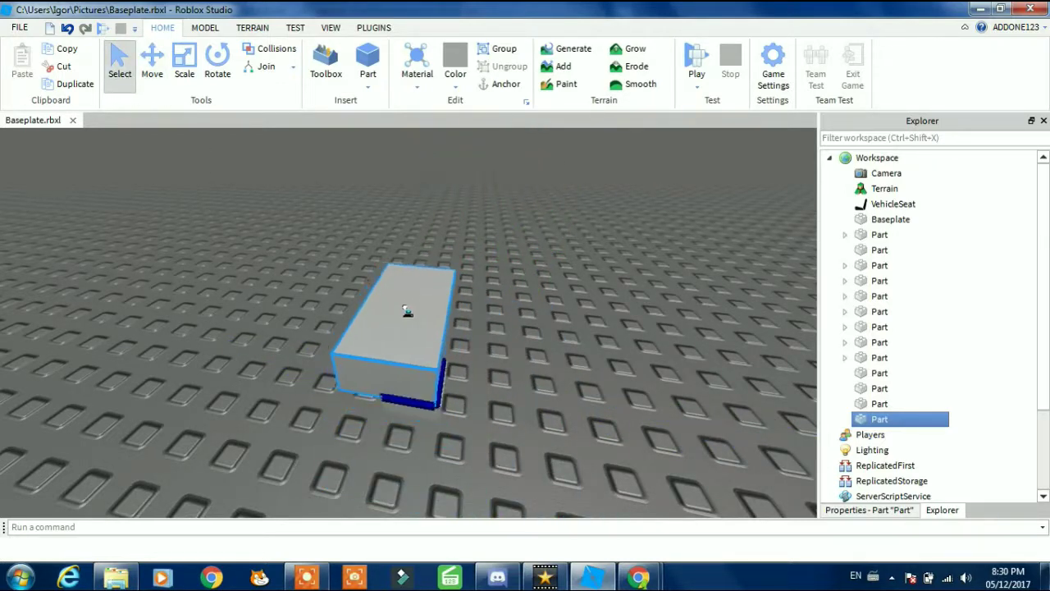
Scale the new part into a thin, tall door panel spanning between the lower and upper hinge blocks.
right_click_drag(490, 302, 490, 302)
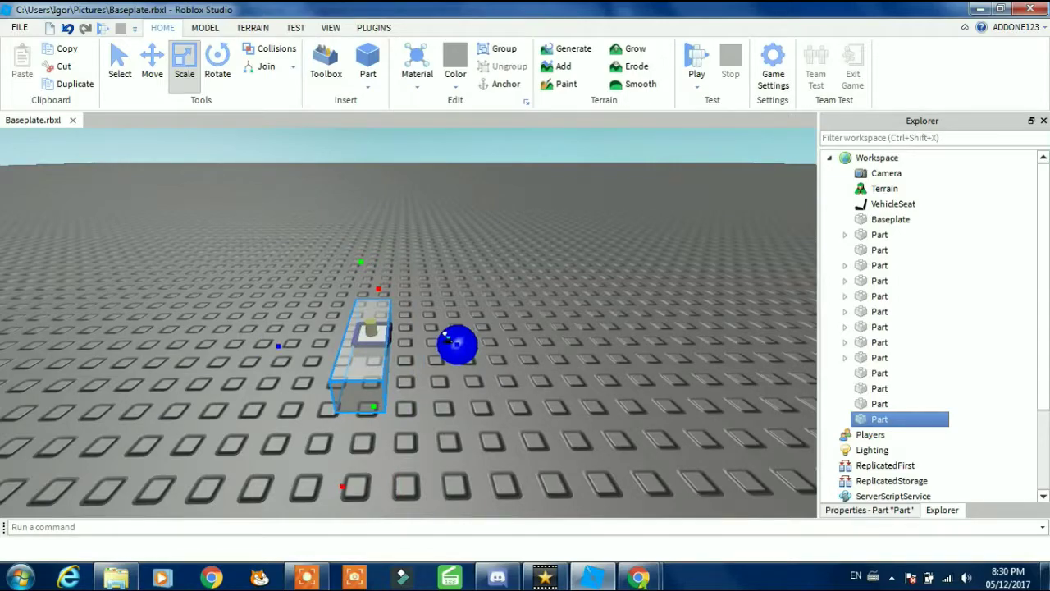
left_click_drag(445, 334, 461, 350)
key("e")
right_click_drag(465, 344, 464, 344)
scroll(464, 344, "up", 5)
scroll(464, 343, "down", 6)
scroll(464, 344, "up", 2)
scroll(450, 330, "down", 5)
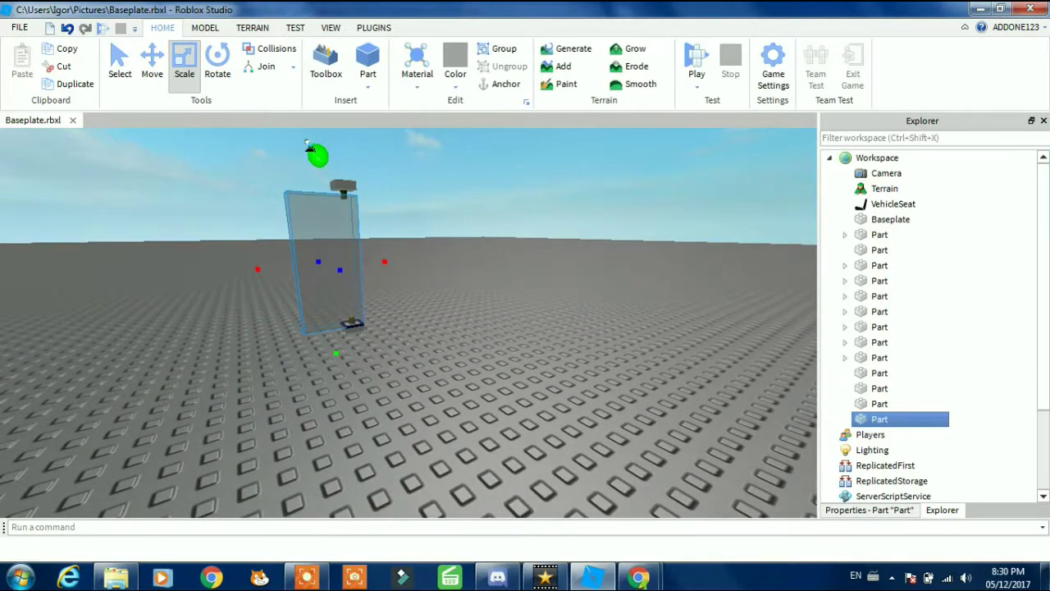
scroll(494, 197, "up", 10)
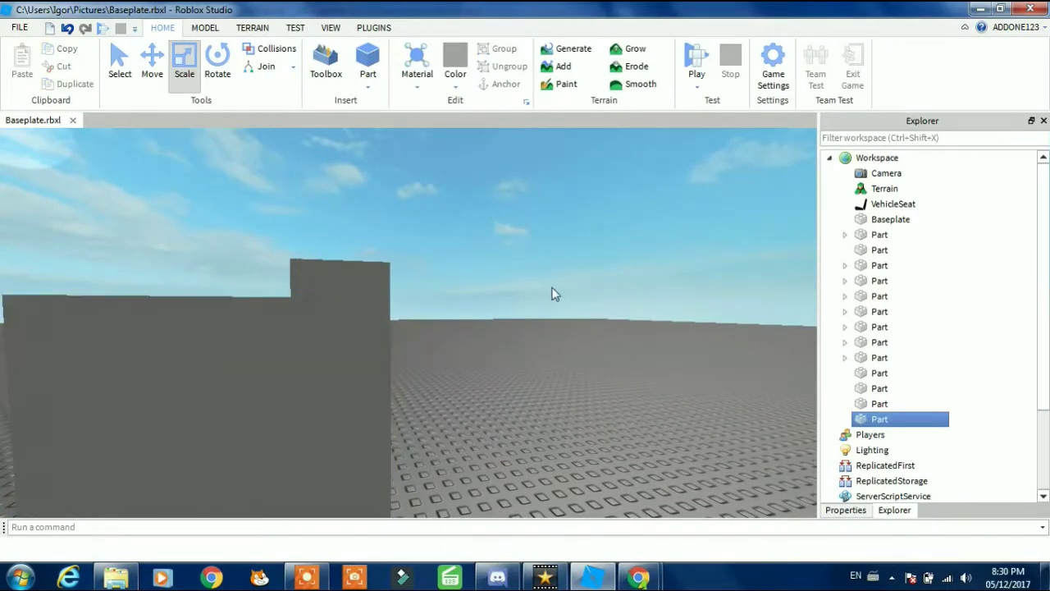
Playtest the place by walking the avatar into the door to check its swing, and end the test.
left_click(697, 55)
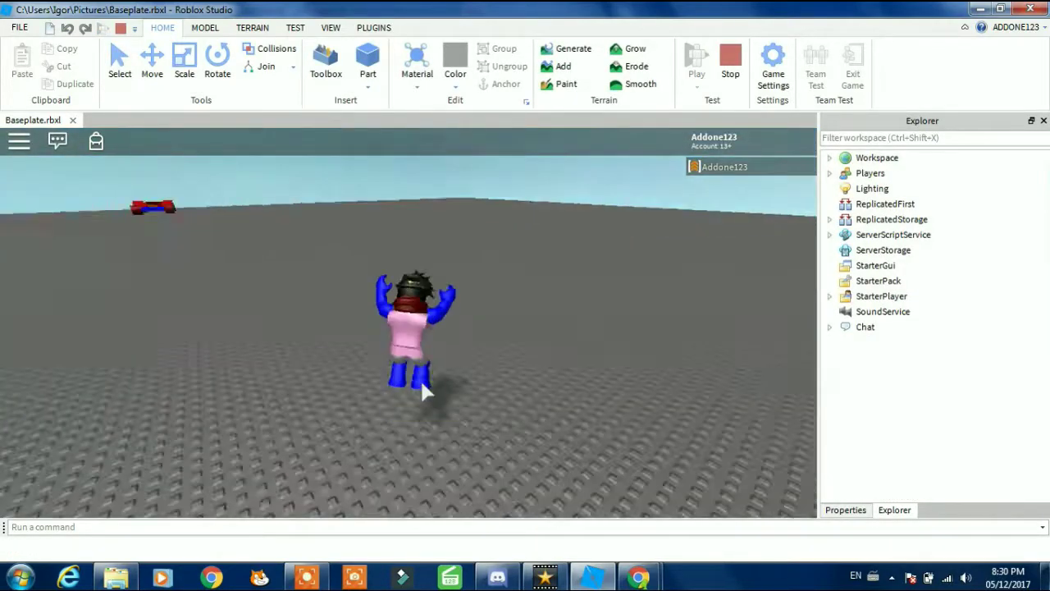
key("w")
right_click_drag(422, 380, 422, 381)
scroll(421, 381, "down", 3)
key("w")
scroll(422, 381, "up", 3)
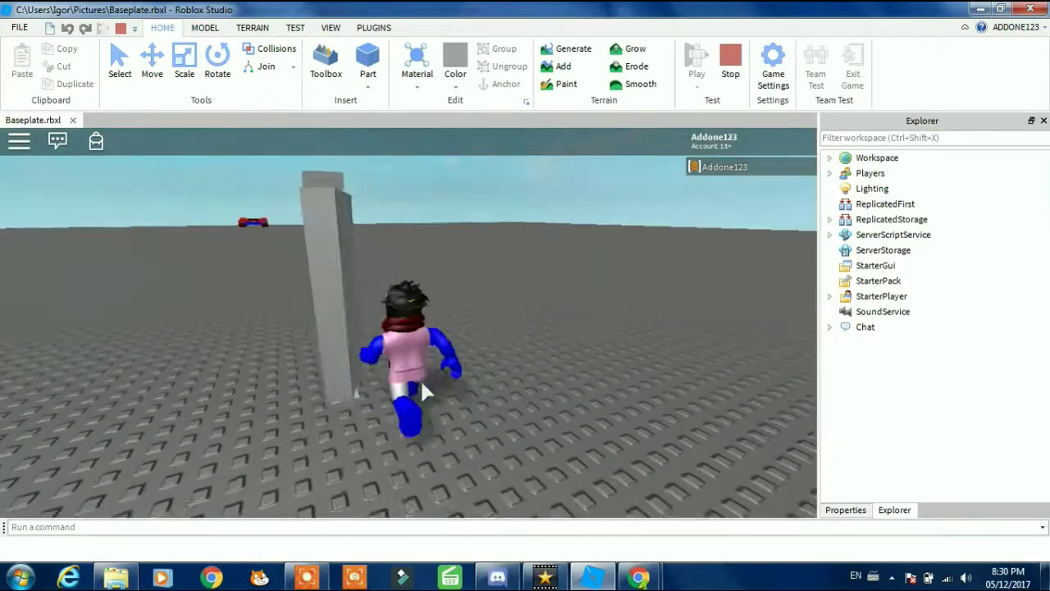
key("w")
key("w")
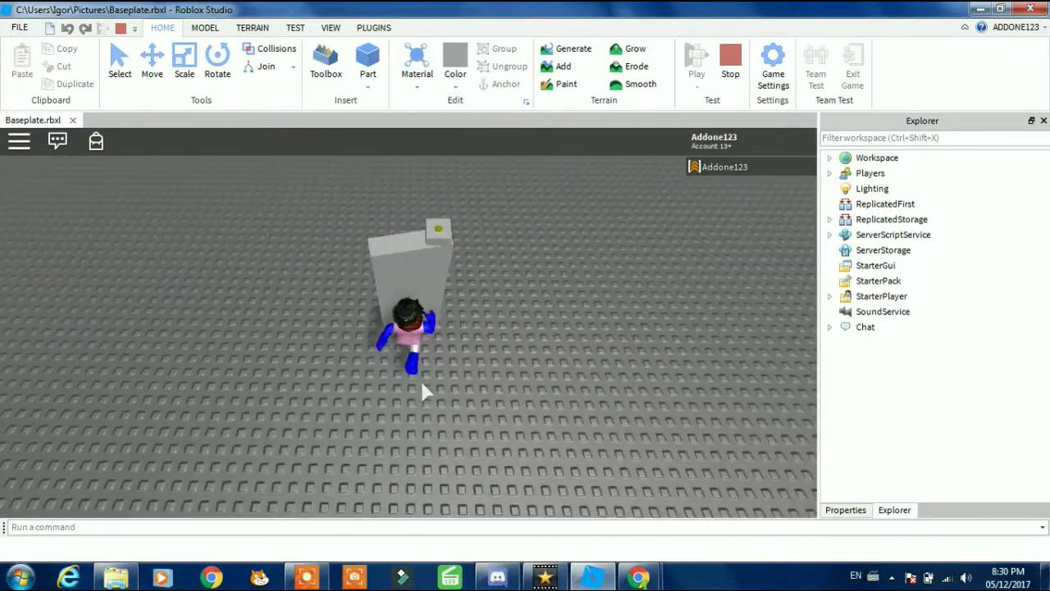
key("w")
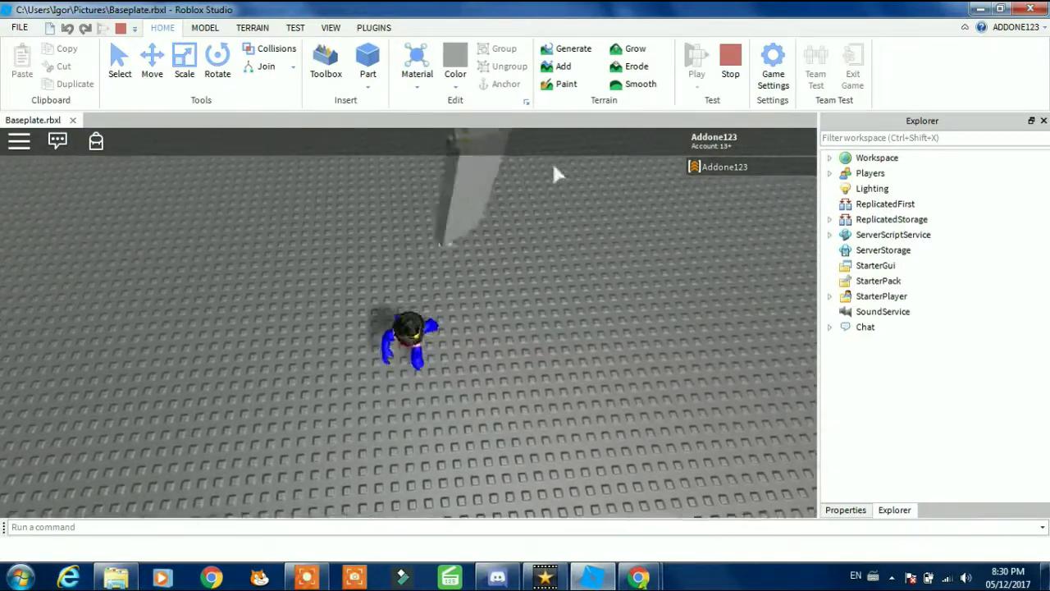
left_click(730, 61)
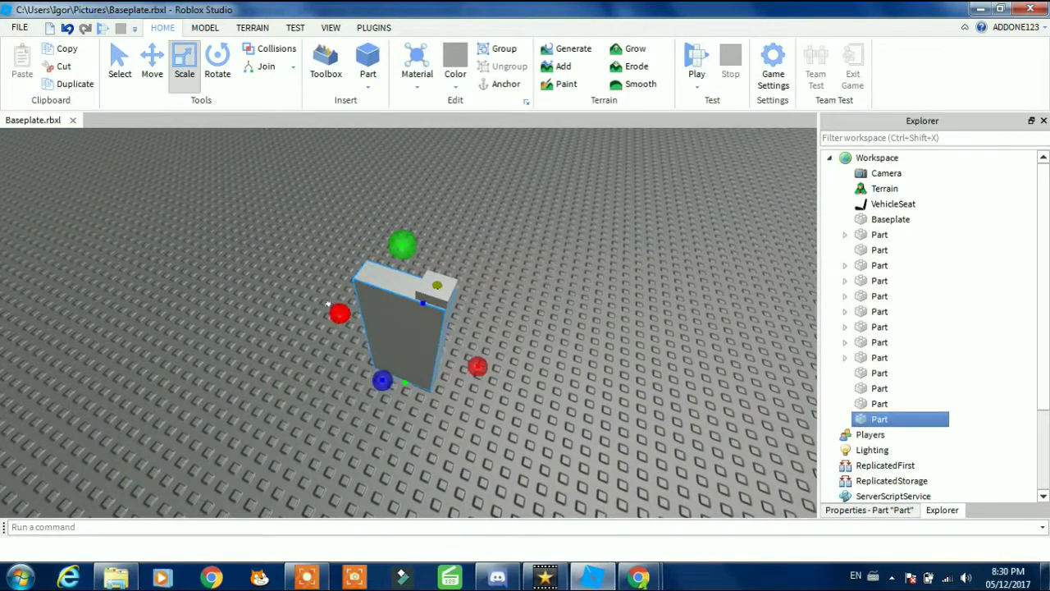
Stretch the door panel sideways away from the hinge blocks into a very long wall.
scroll(24, 222, "down", 2)
left_click_drag(24, 234, 21, 187)
Playtest the lengthened door by pushing it around its hinges with the avatar.
left_click(697, 59)
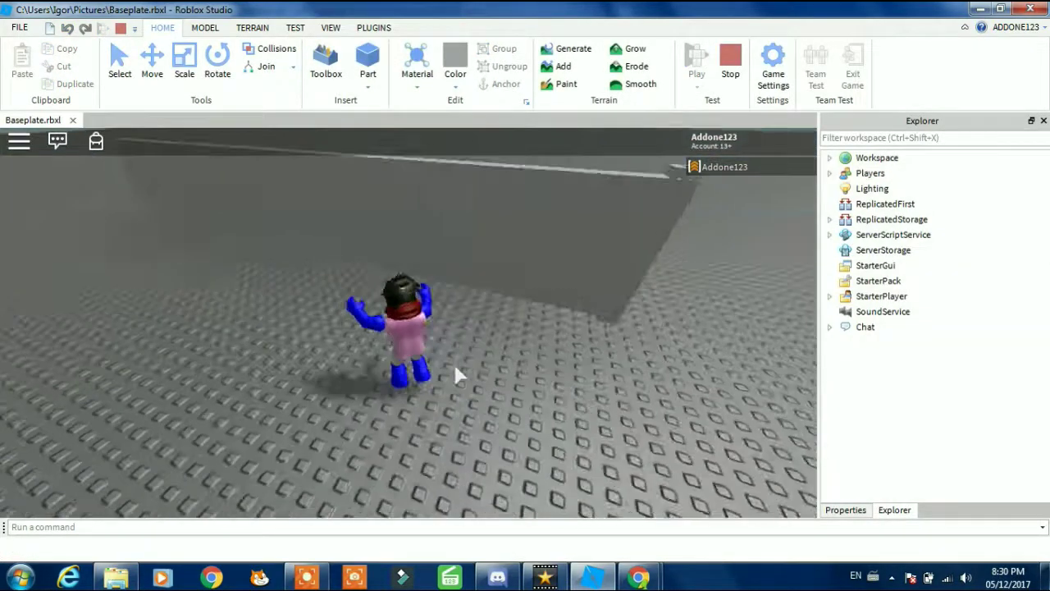
key("w")
scroll(455, 366, "down", 4)
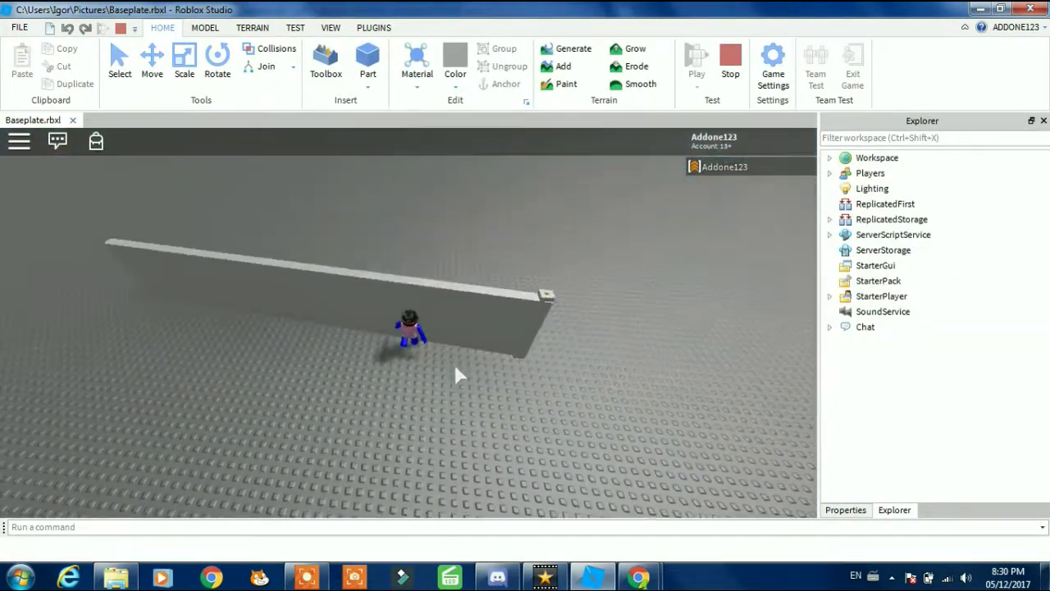
right_click_drag(455, 366, 461, 363)
key("Left")
key("w")
key("Left")
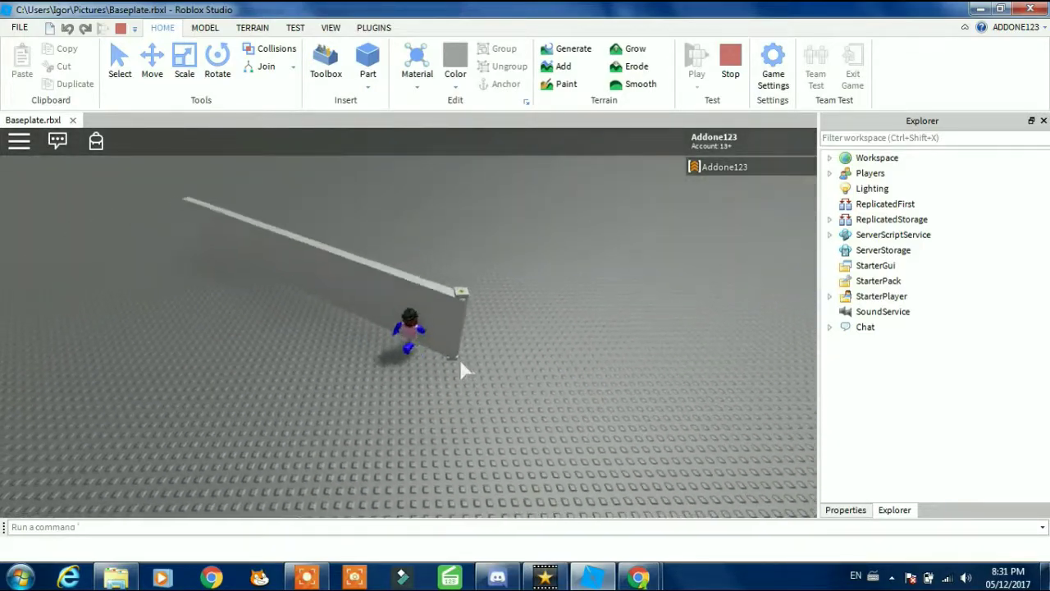
key("Left")
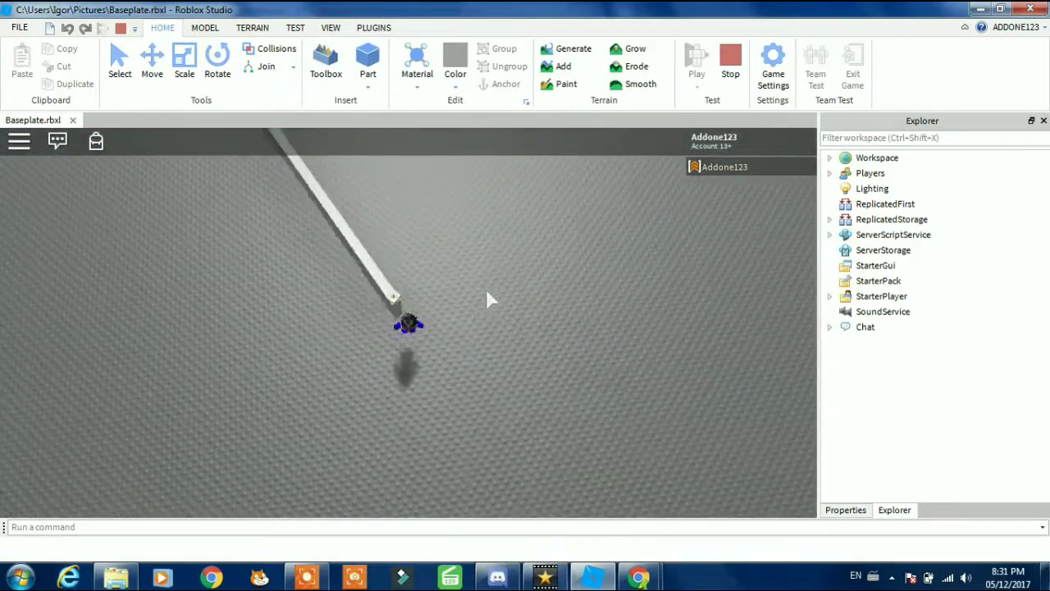
key("Left")
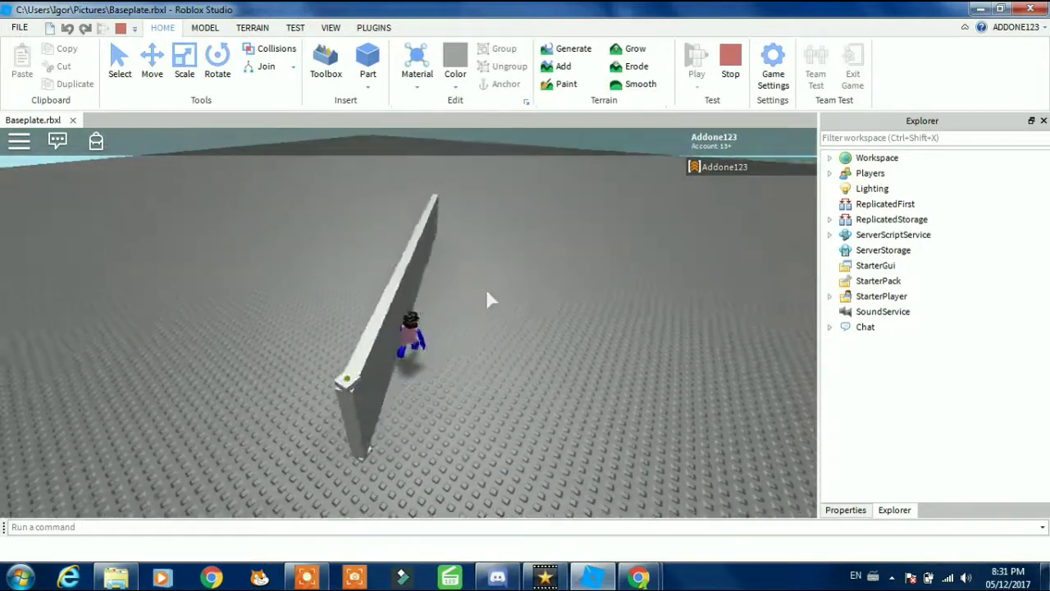
key("w")
Switch to Chrome and close the window with the YouTube Help thumbnail page, leaving the site without saving changes.
left_click(633, 577)
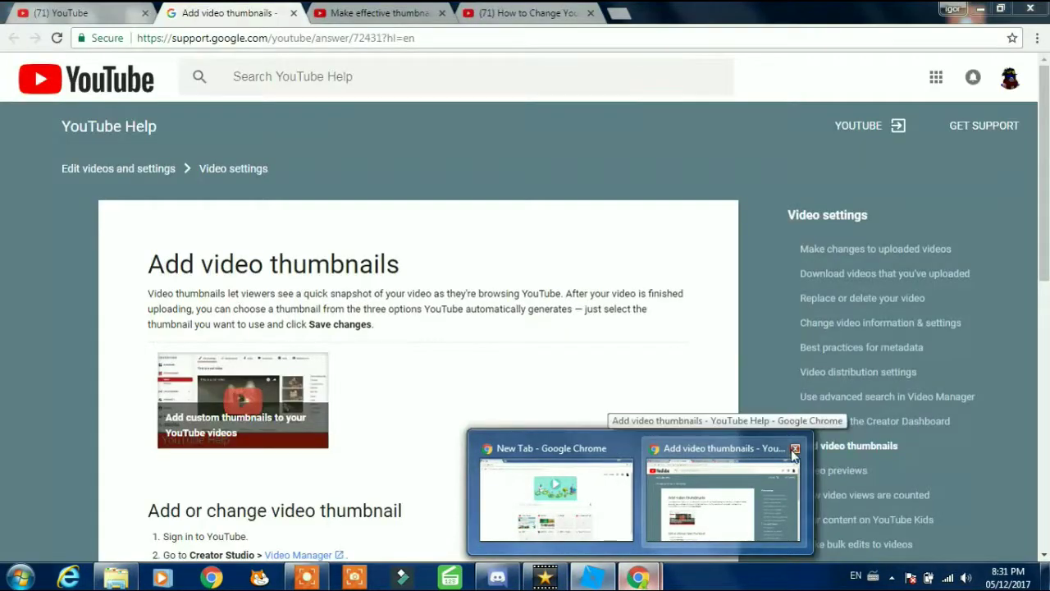
left_click(793, 449)
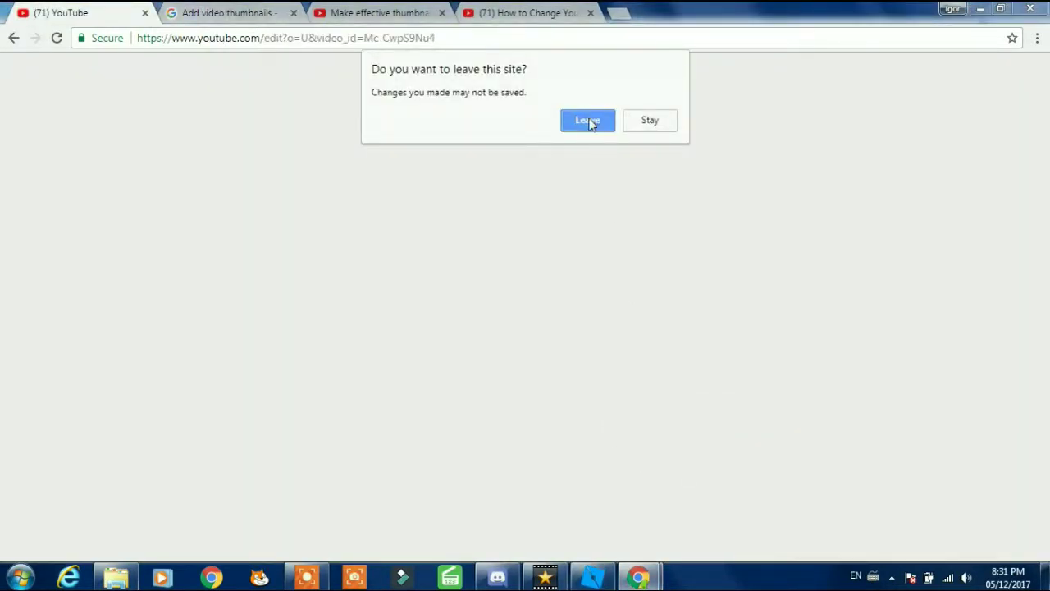
left_click(587, 121)
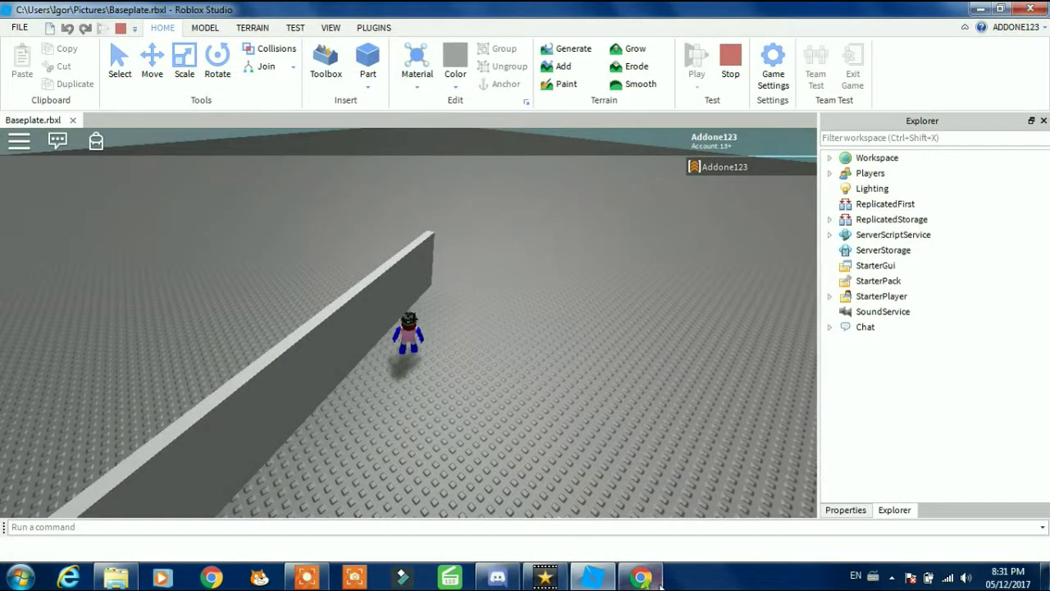
In the remaining Chrome window, open YouTube in a new tab in place of the old one and show the account options.
left_click(641, 577)
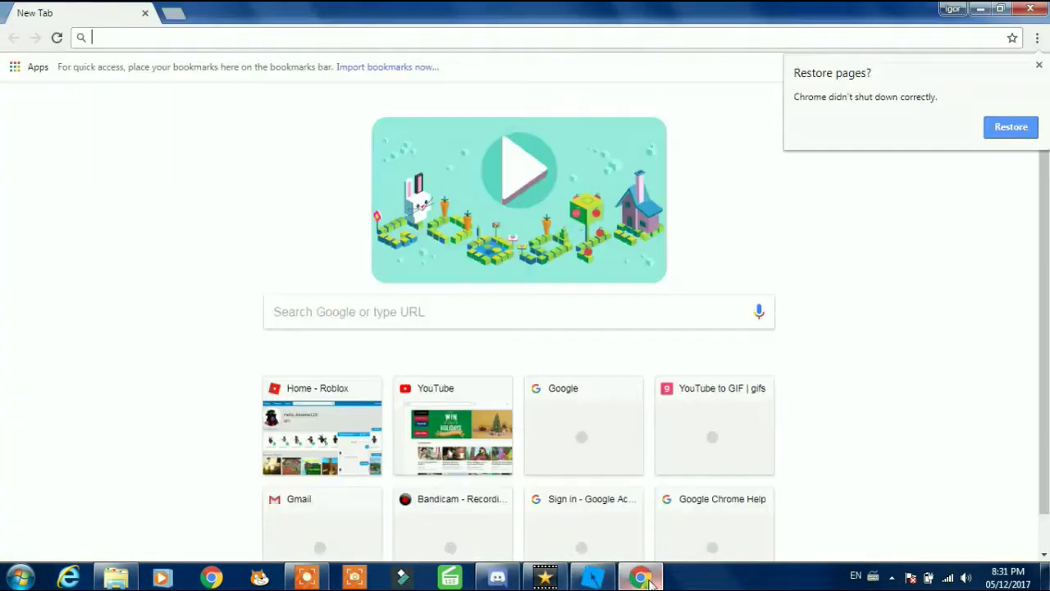
left_click(337, 415)
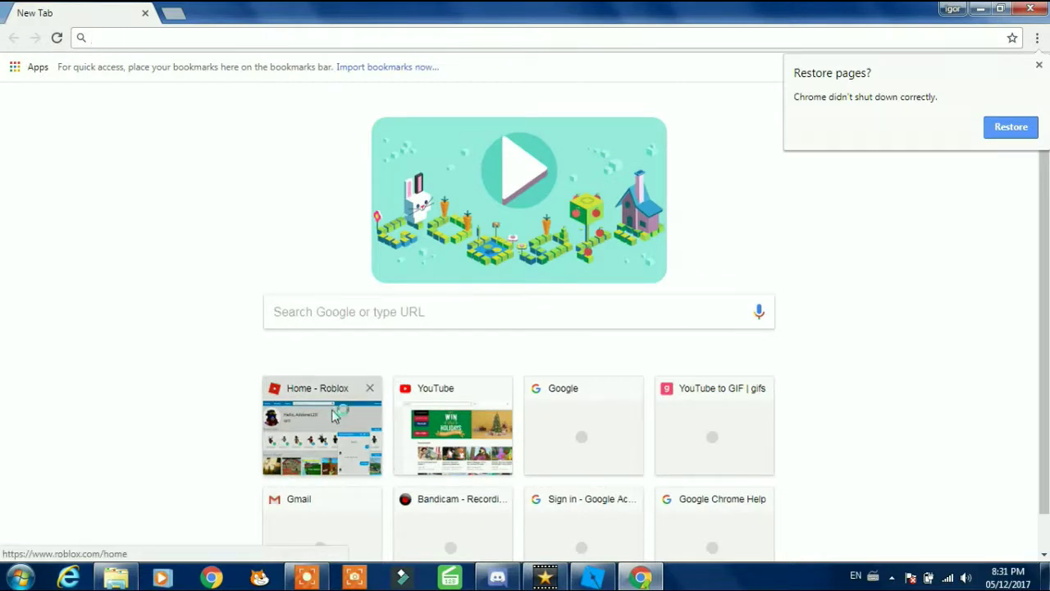
left_click(172, 14)
left_click(144, 13)
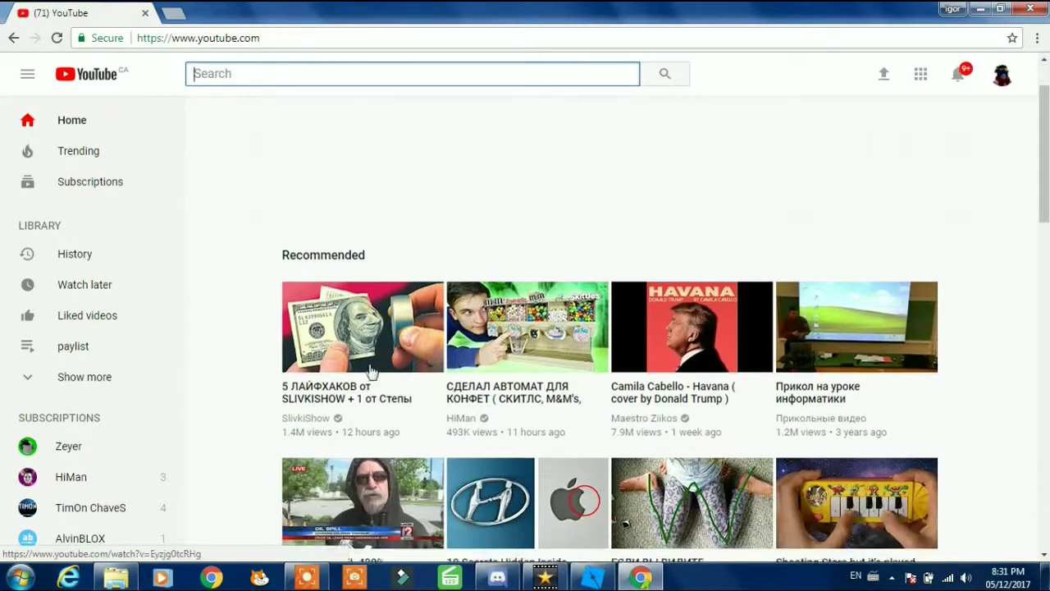
scroll(152, 445, "down", 3)
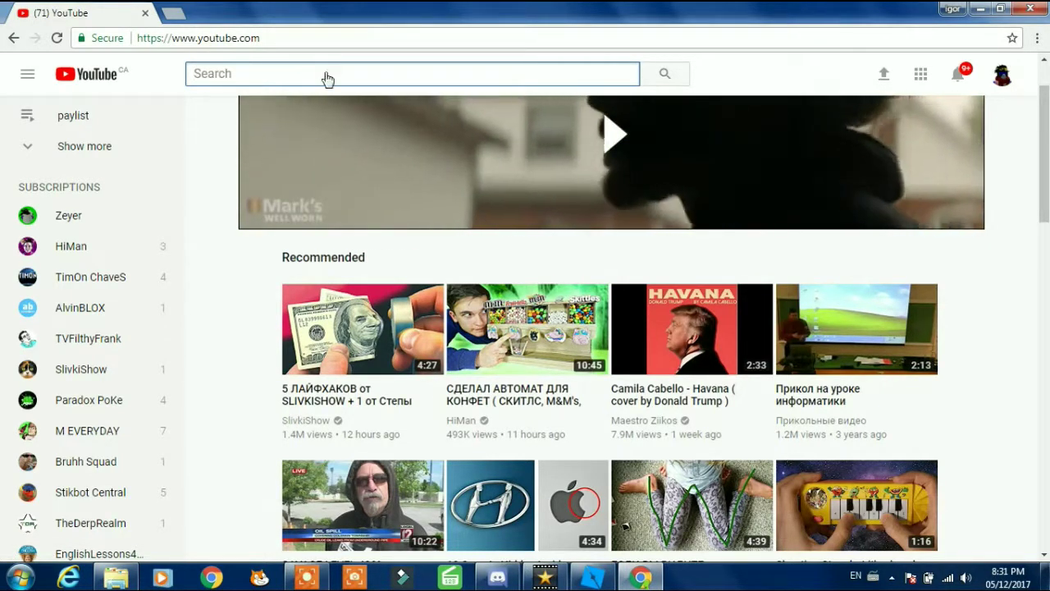
left_click(1002, 76)
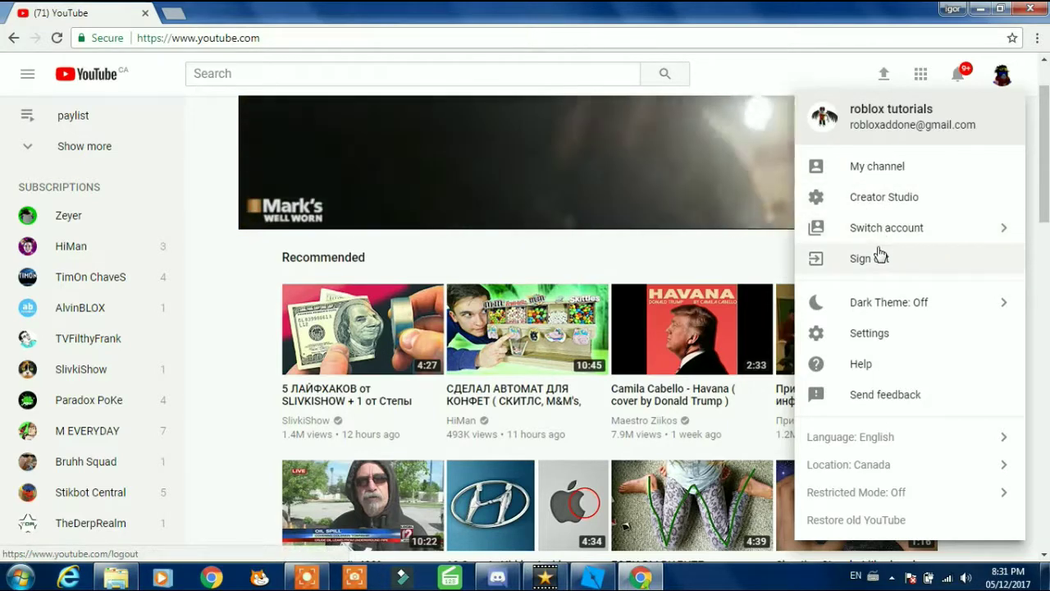
Switch back to Roblox Studio and push the long door around its hinges with the avatar in the running playtest.
left_click(592, 578)
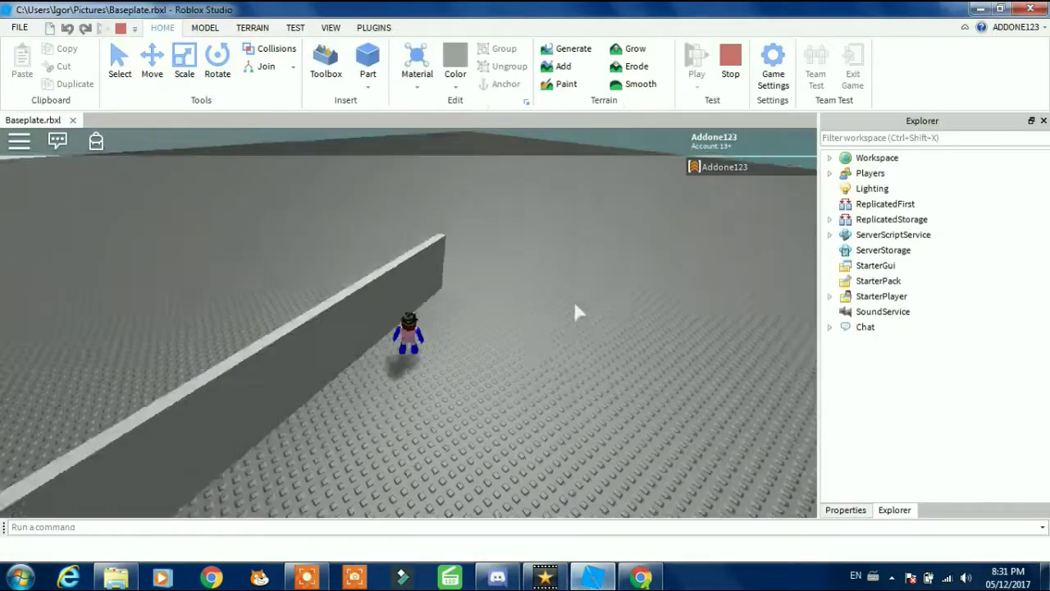
key("w")
key("Left")
key("Left")
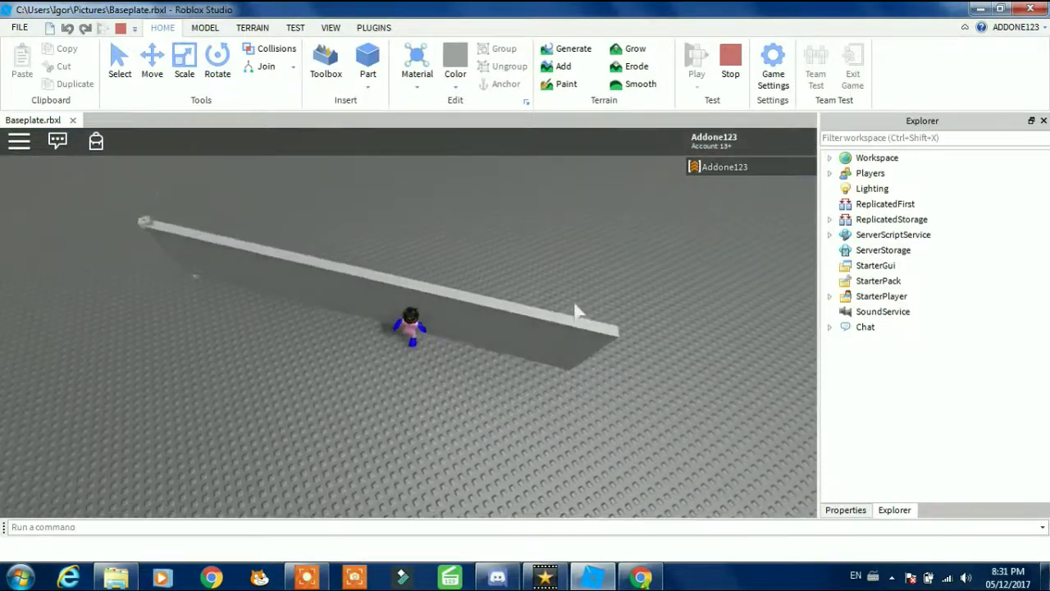
key("Right")
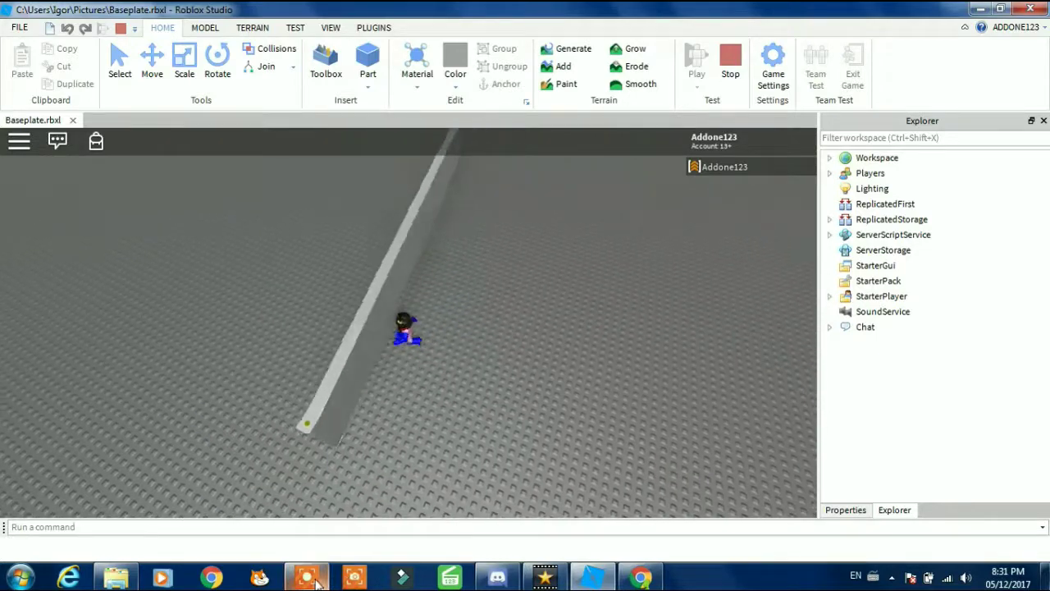
mouse_move(297, 572)
key("Right")
right_click_drag(494, 415, 494, 415)
key("w")
right_click_drag(502, 351, 503, 351)
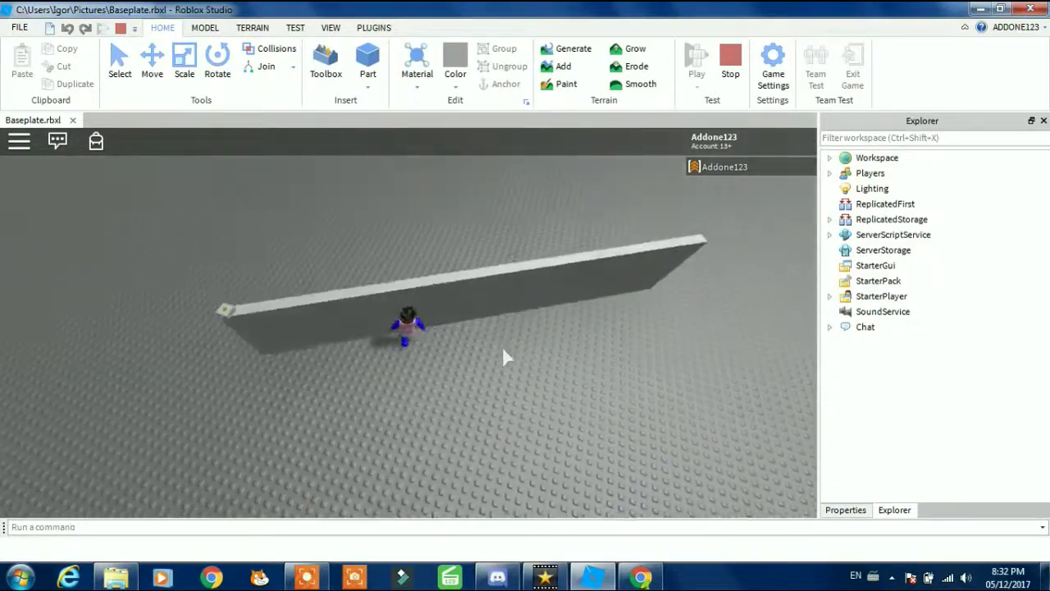
Walk the avatar along the long door and toward its end to inspect the panel up close.
scroll(502, 346, "up", 8)
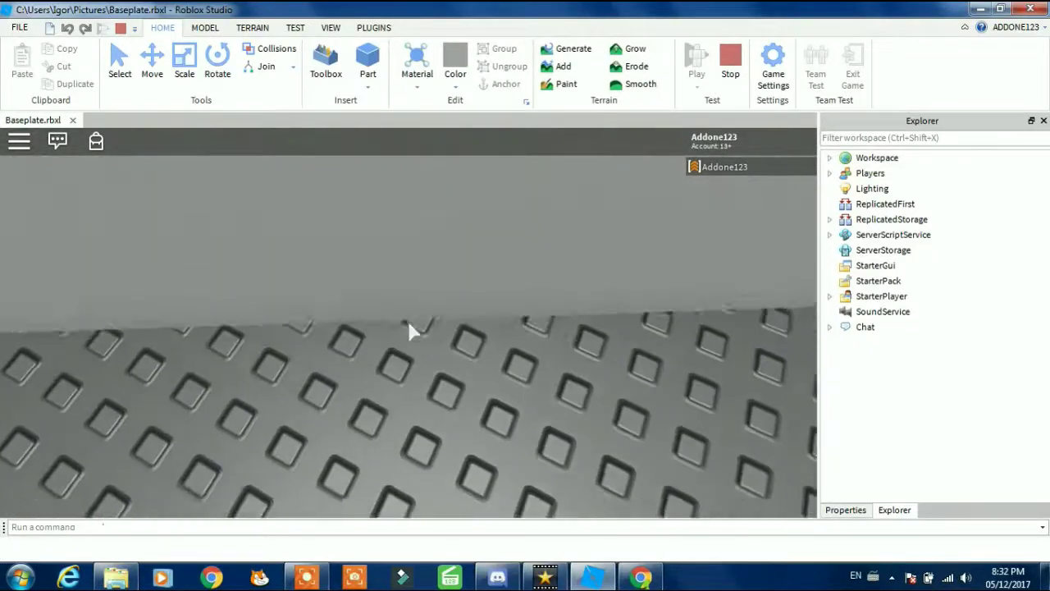
scroll(409, 328, "down", 4)
key("a")
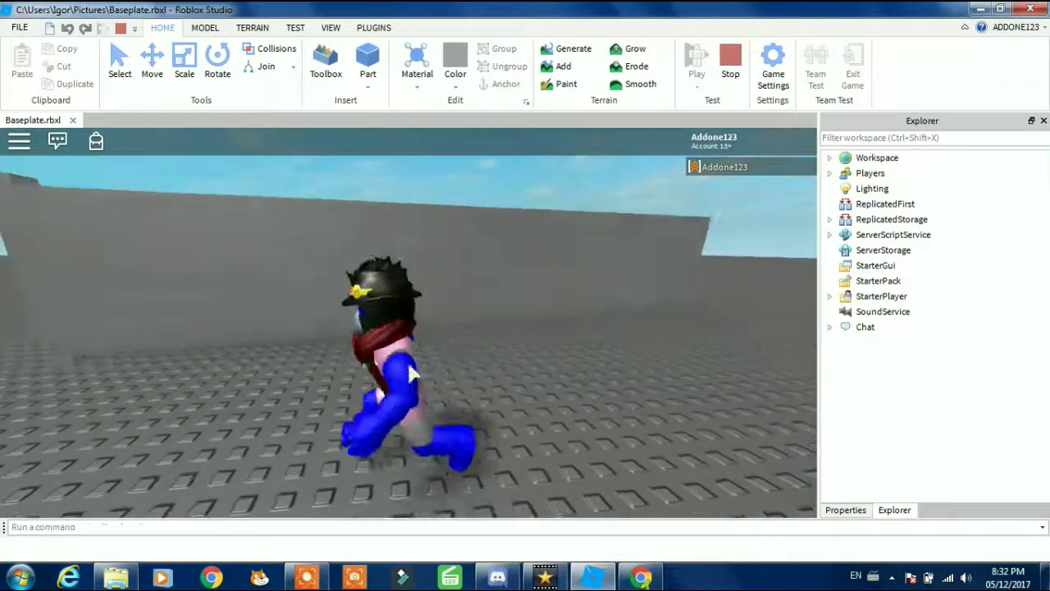
right_click_drag(409, 364, 417, 356)
key("w")
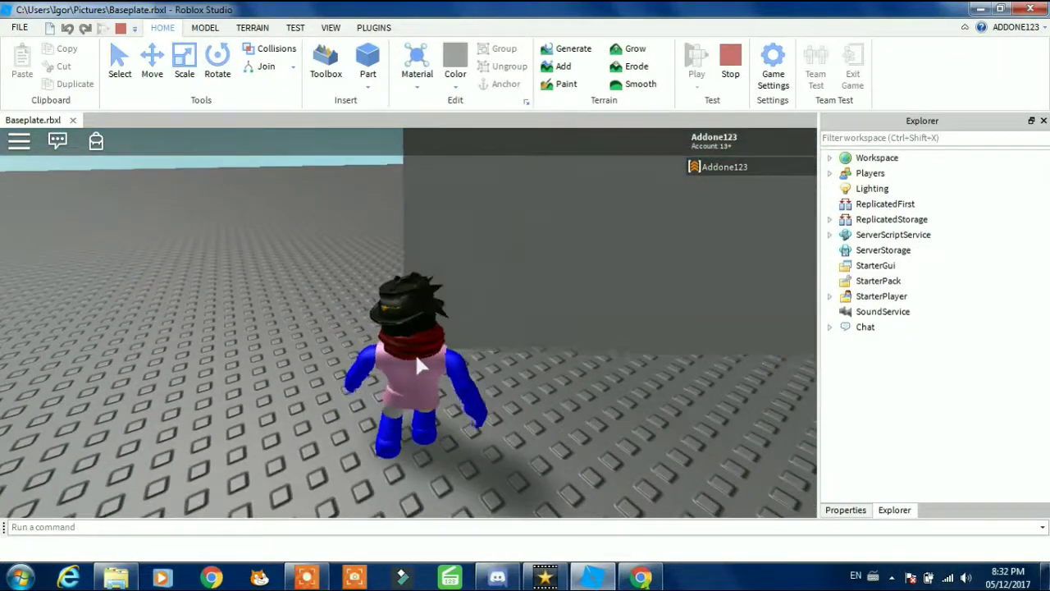